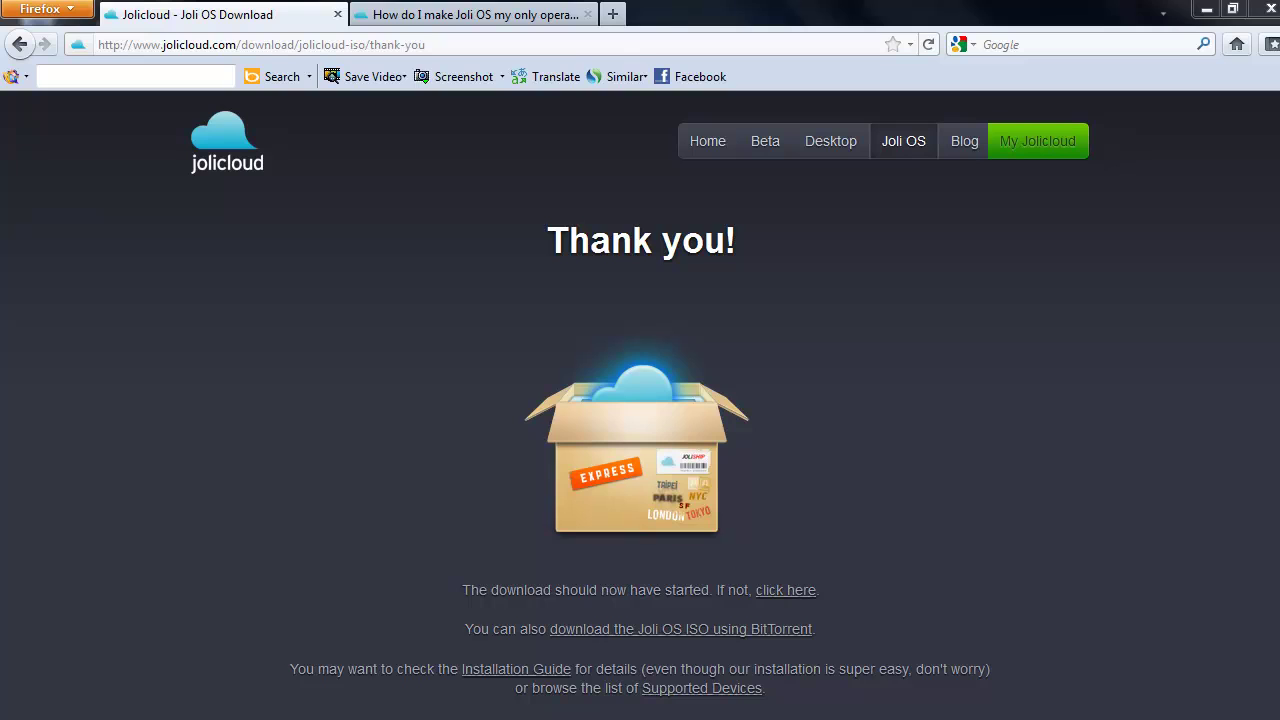
- Review the Jolicloud USB Creator and Joli OS download pages, and switch to the Downloads folder in Windows Explorer
left_click(398, 15)
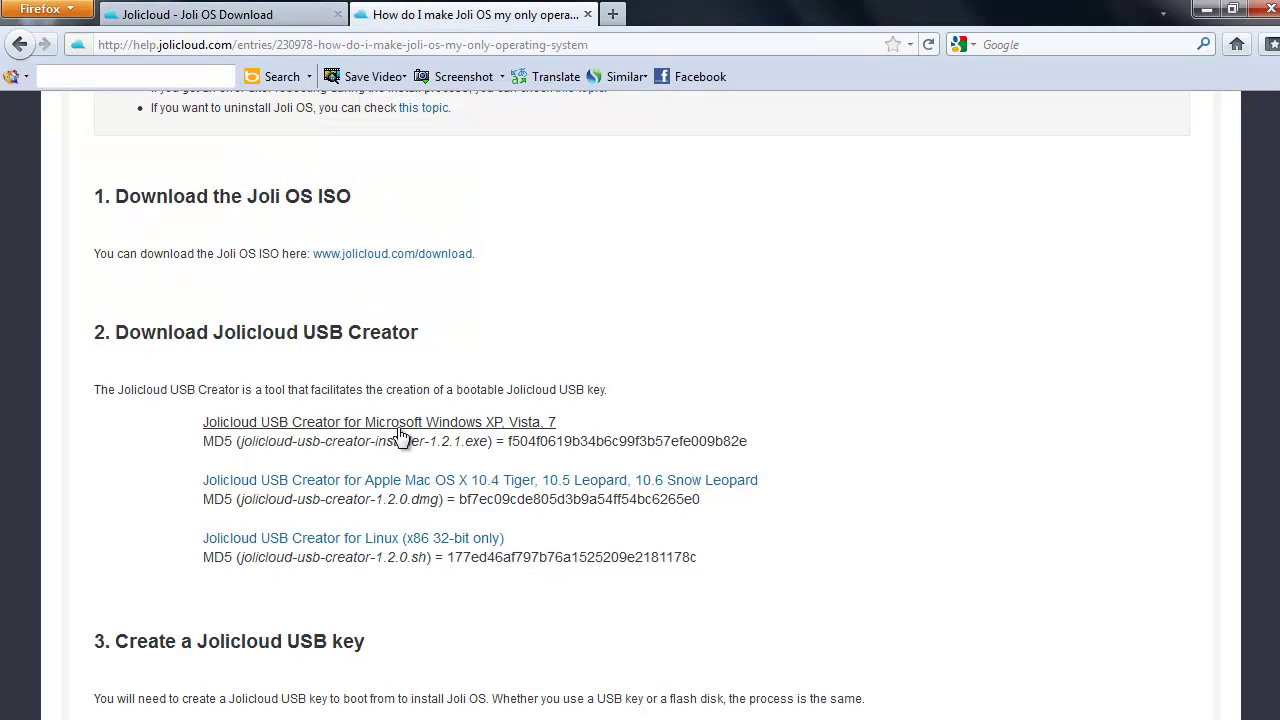
left_click(290, 14)
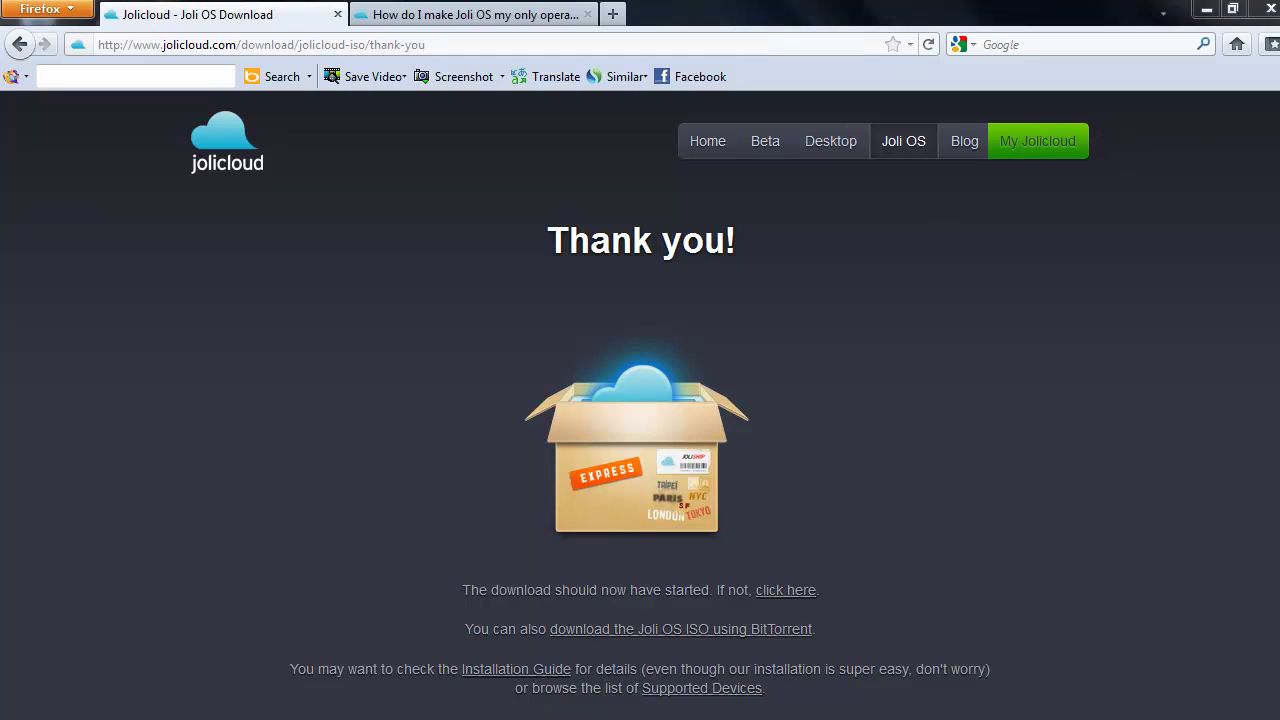
mouse_move(1165, 2)
left_click(1214, 100)
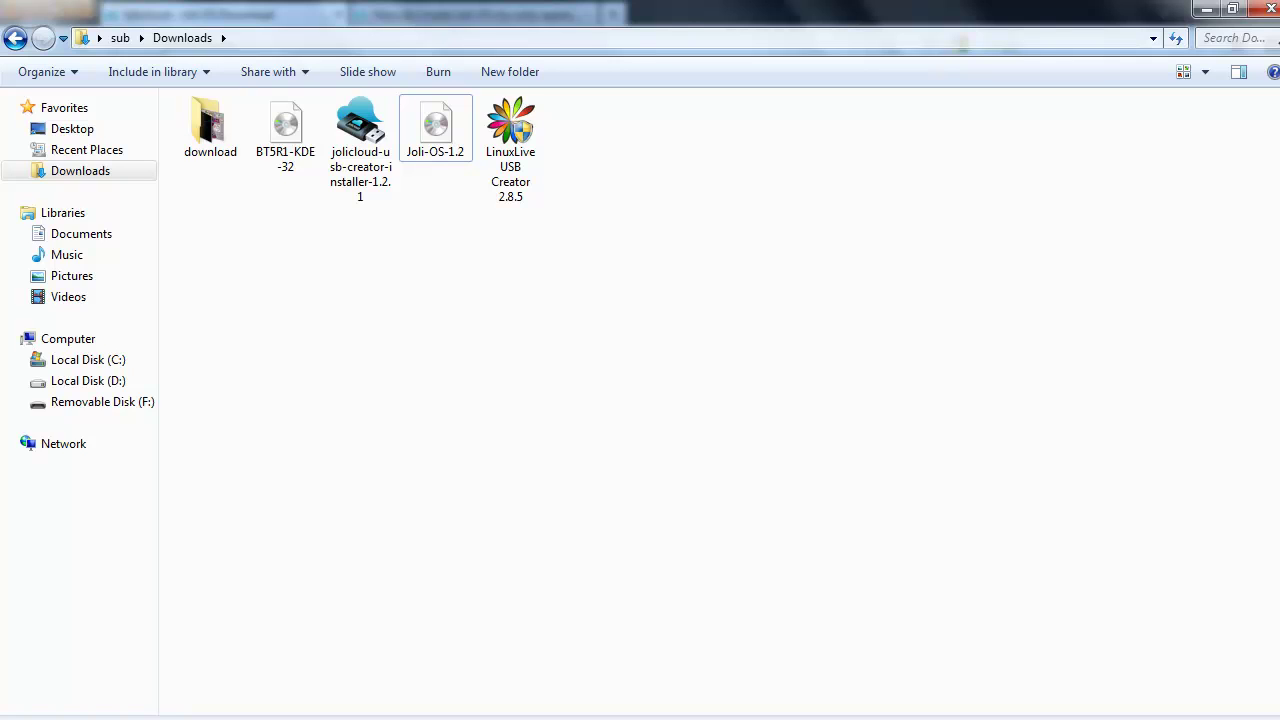
- Quick-format Removable Disk (F:) as FAT32 with a 16-kilobyte allocation unit size, and close the format and Computer windows
key("super")
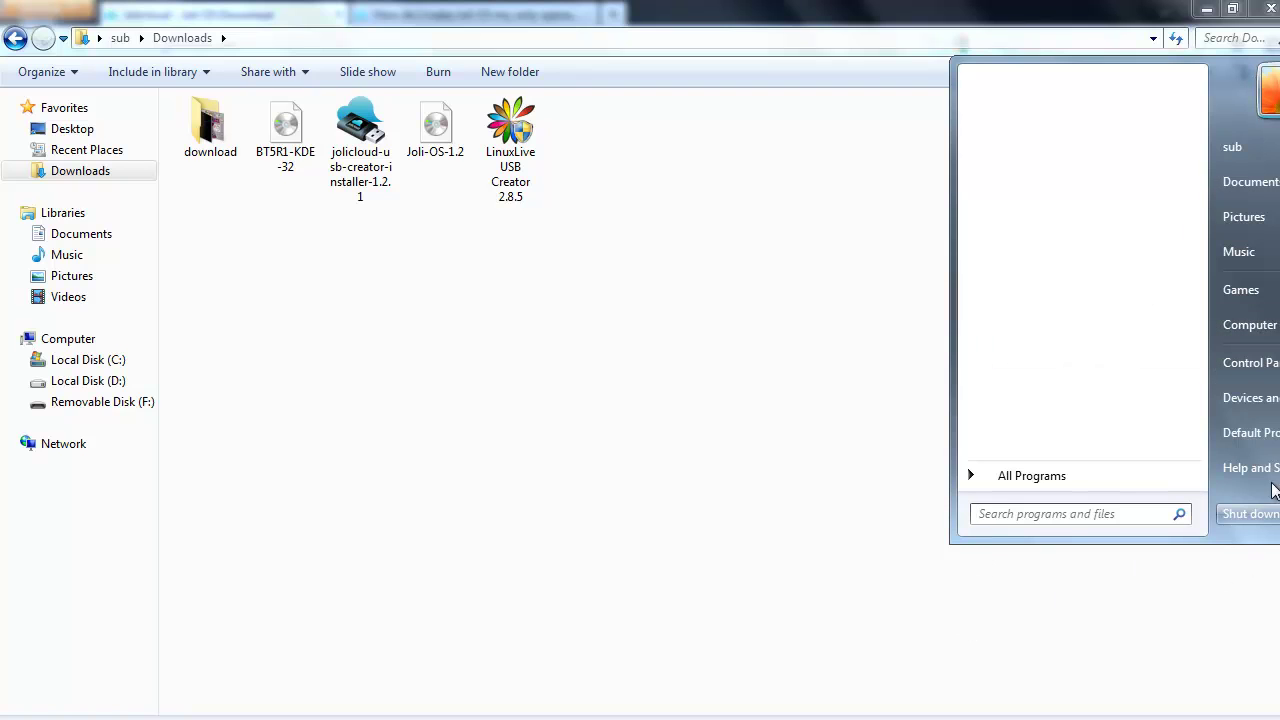
left_click(1245, 325)
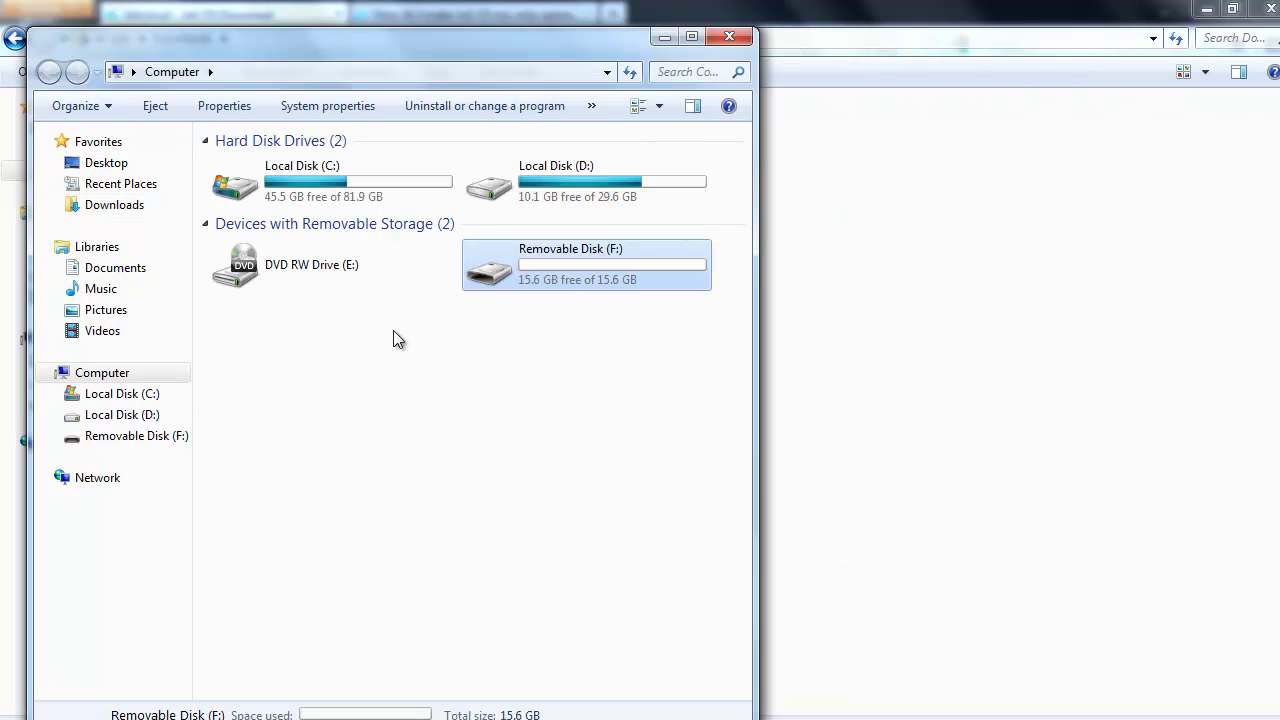
right_click(591, 268)
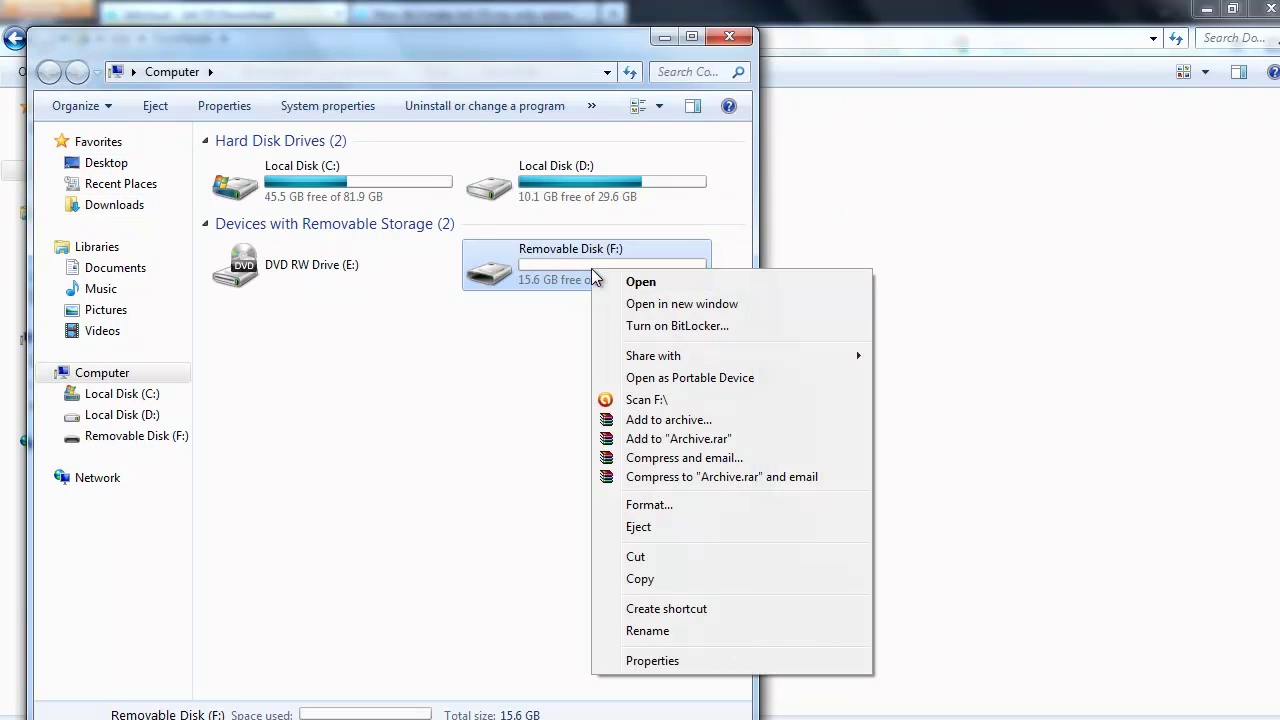
left_click(724, 508)
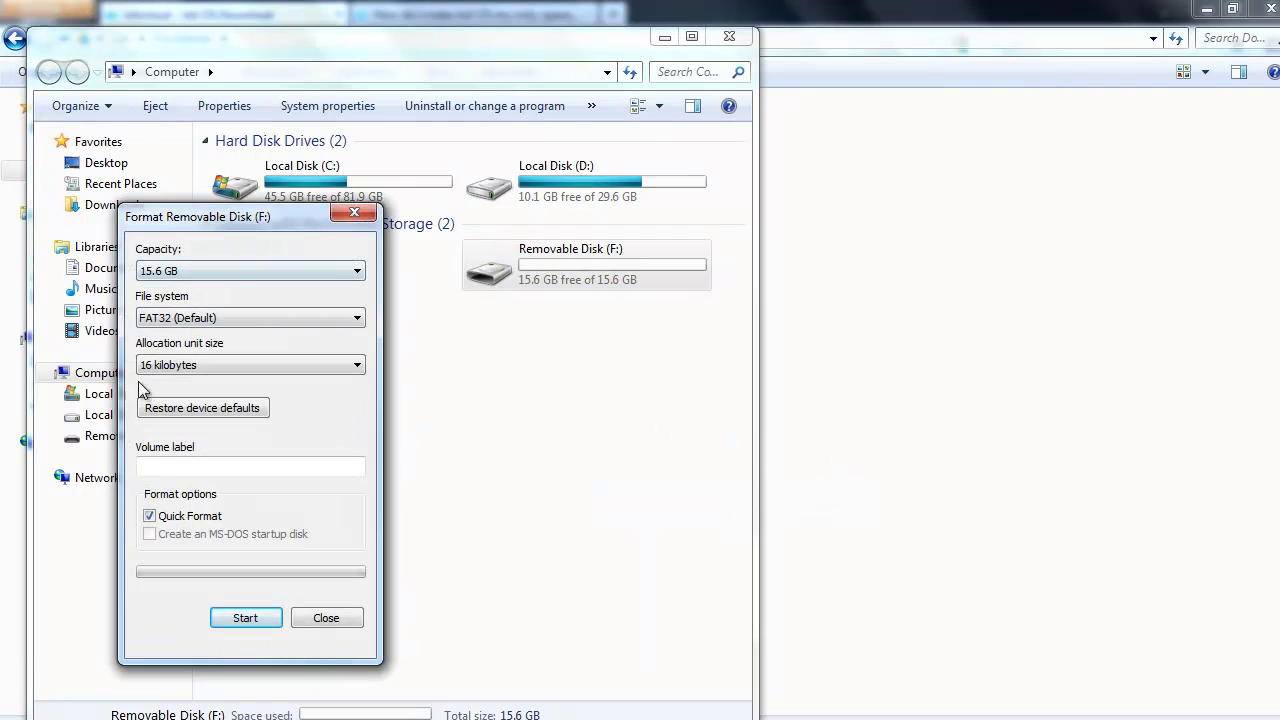
left_click(228, 620)
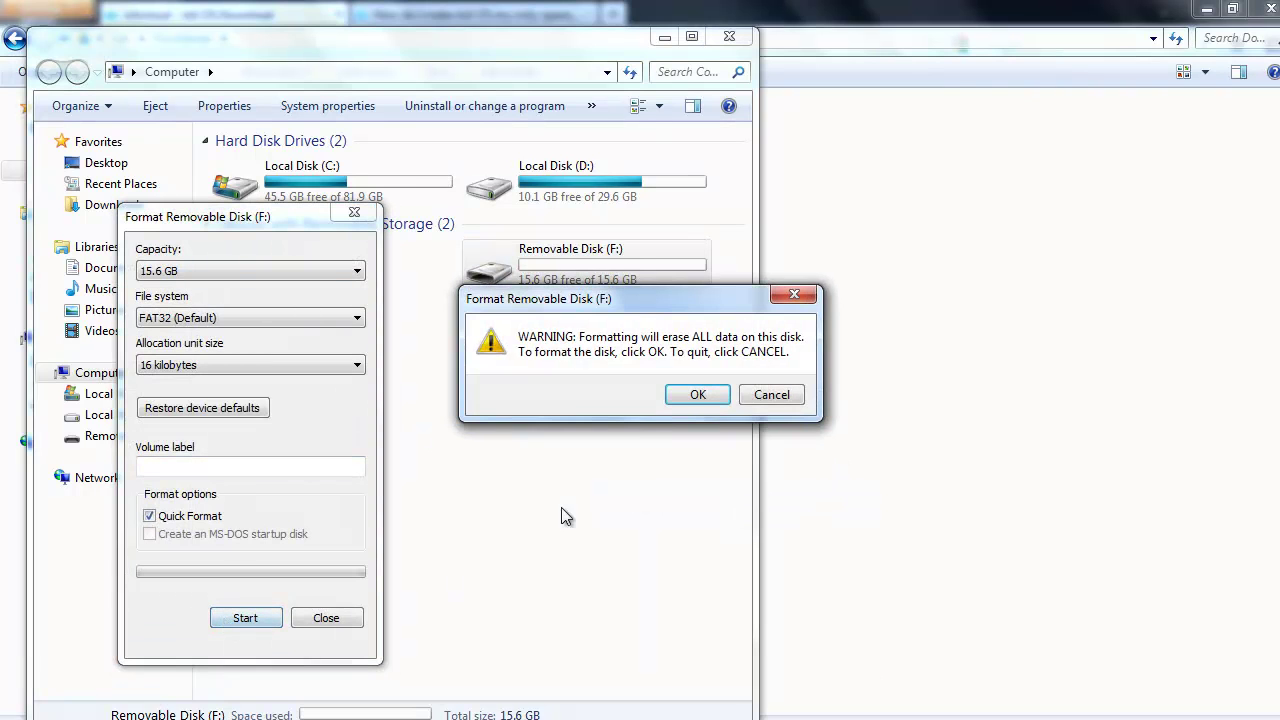
left_click(690, 394)
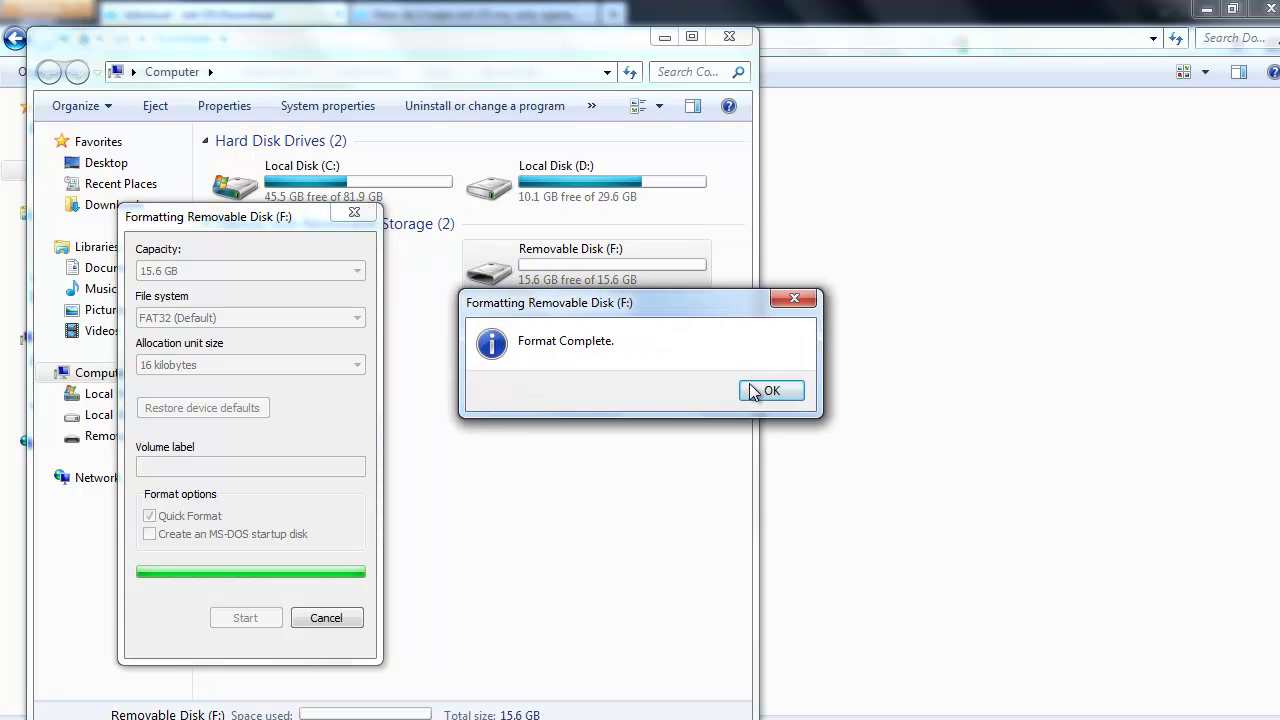
left_click(758, 391)
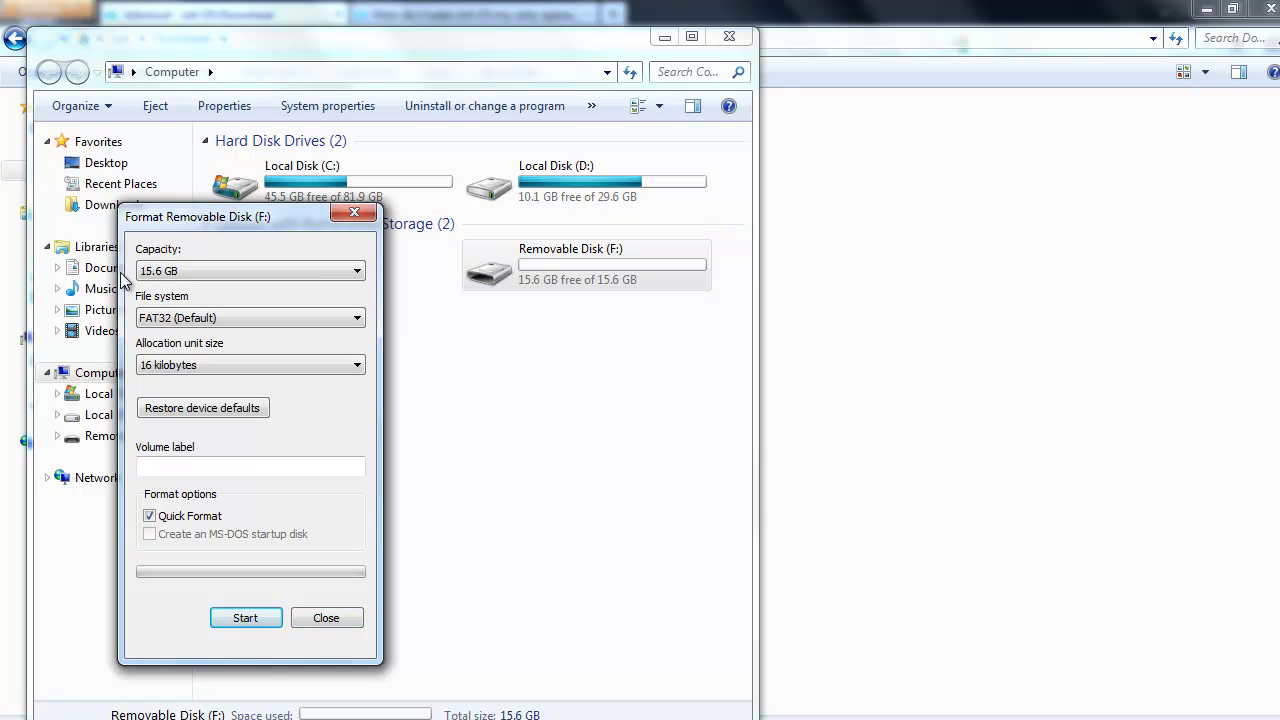
left_click(350, 215)
left_click(729, 36)
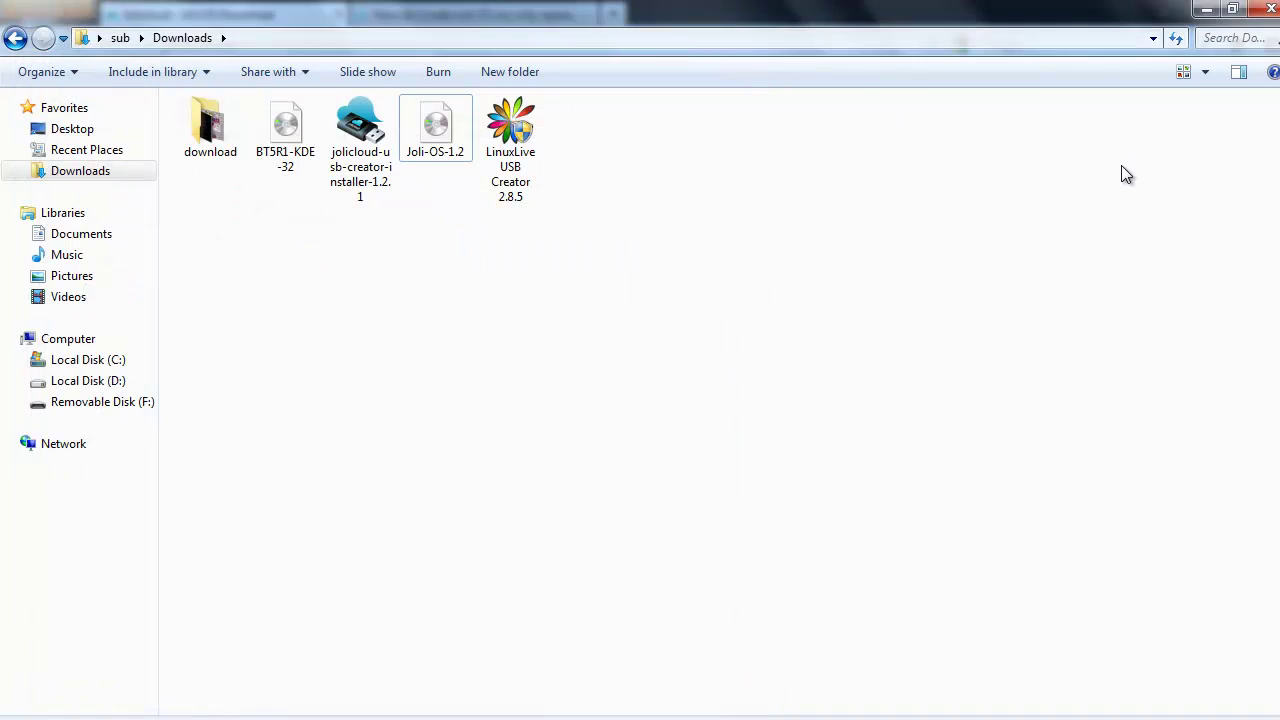
left_click(372, 192)
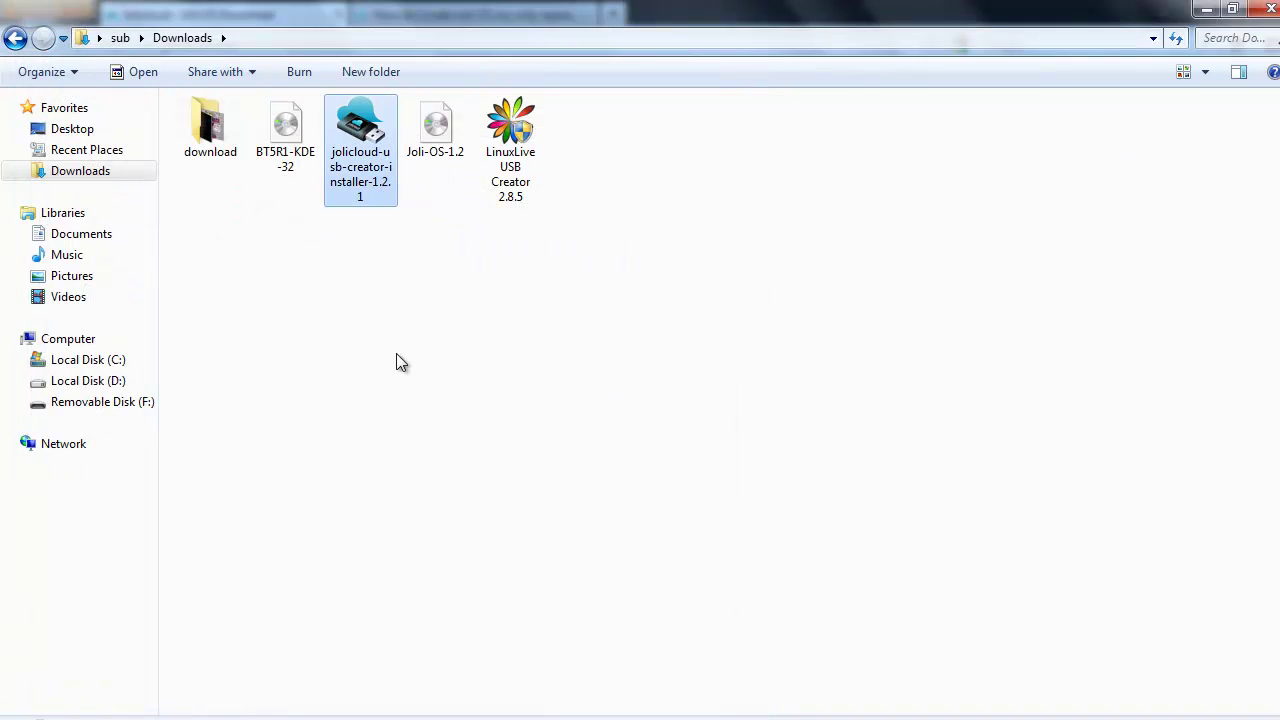
double_click(368, 171)
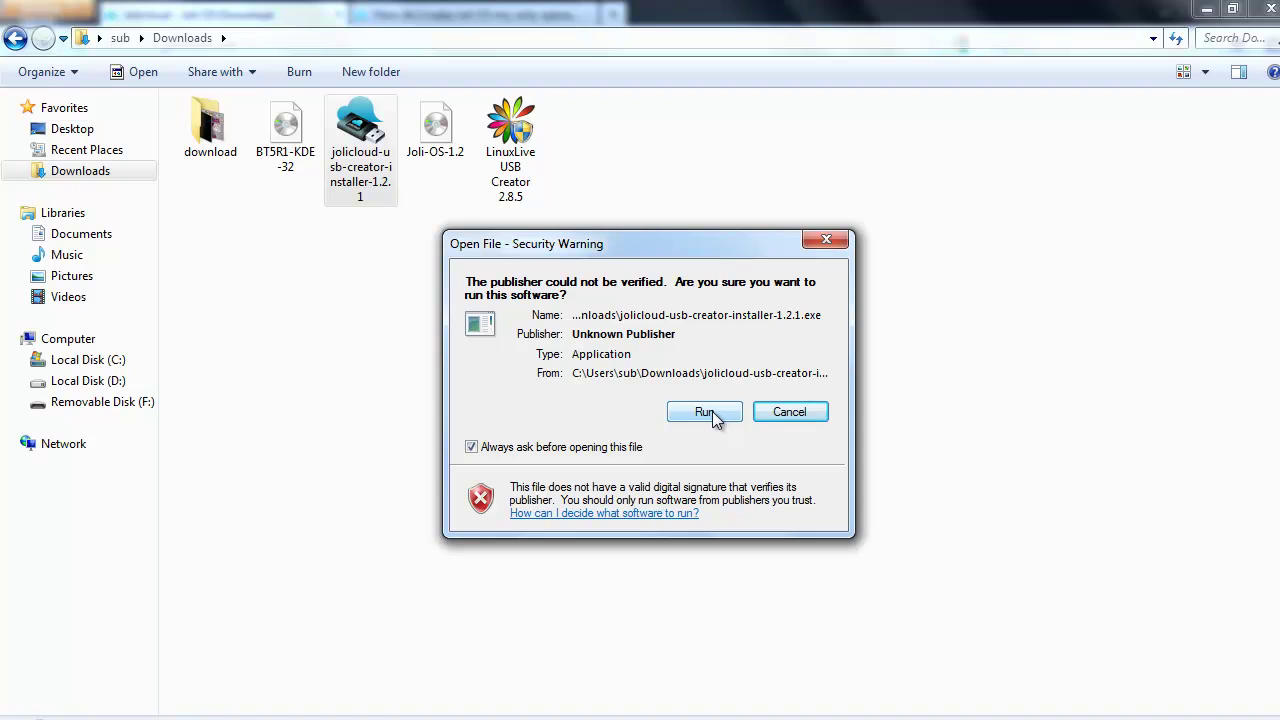
left_click(848, 238)
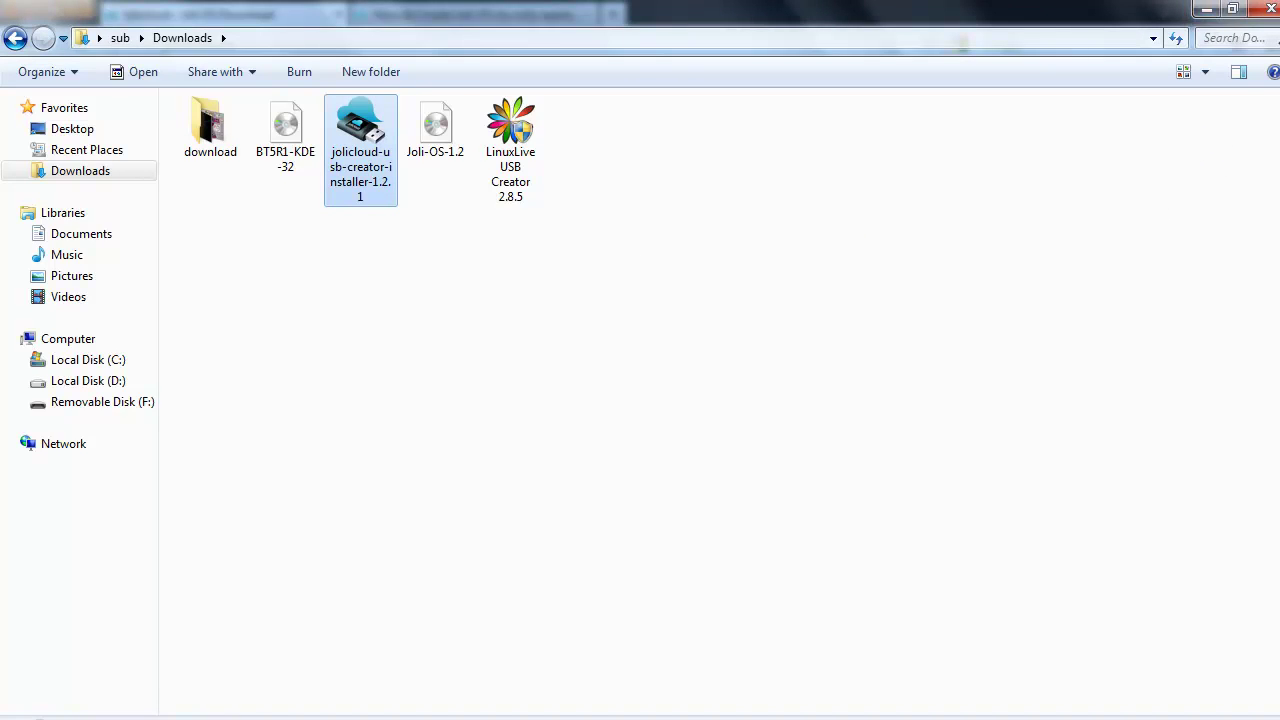
- Launch the installed Jolicloud USB Creator program
key("super")
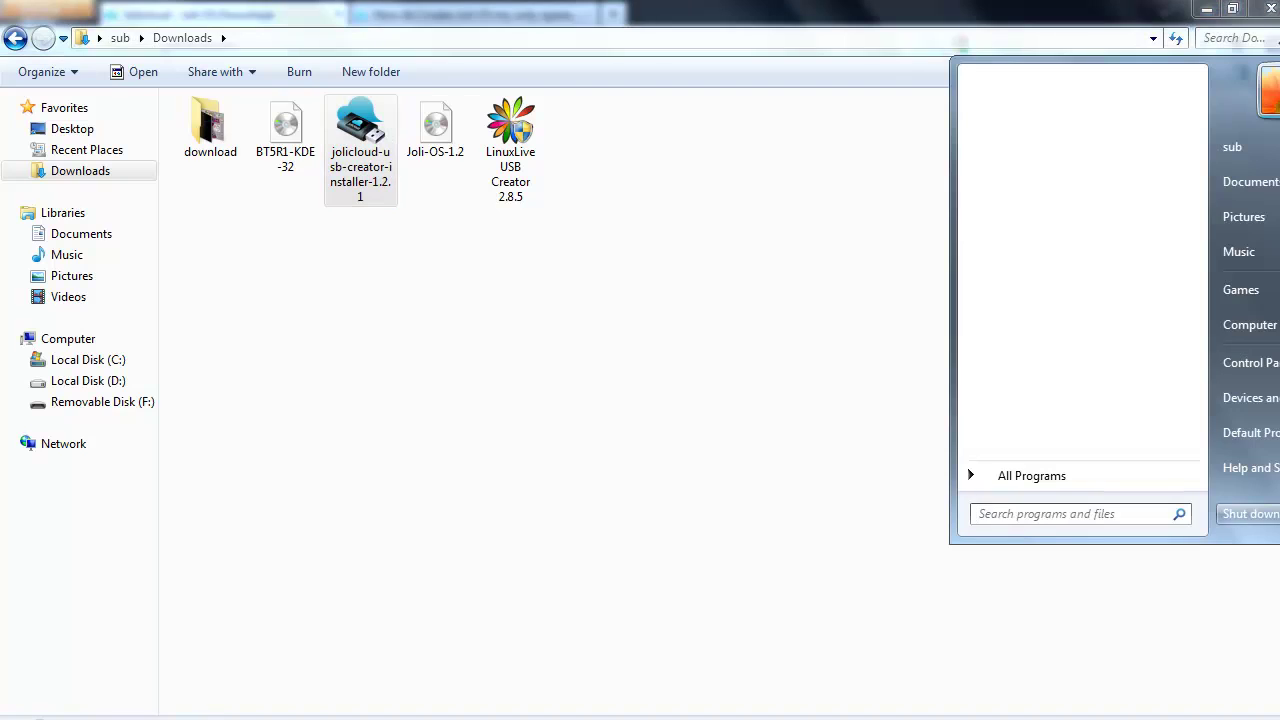
left_click(1037, 476)
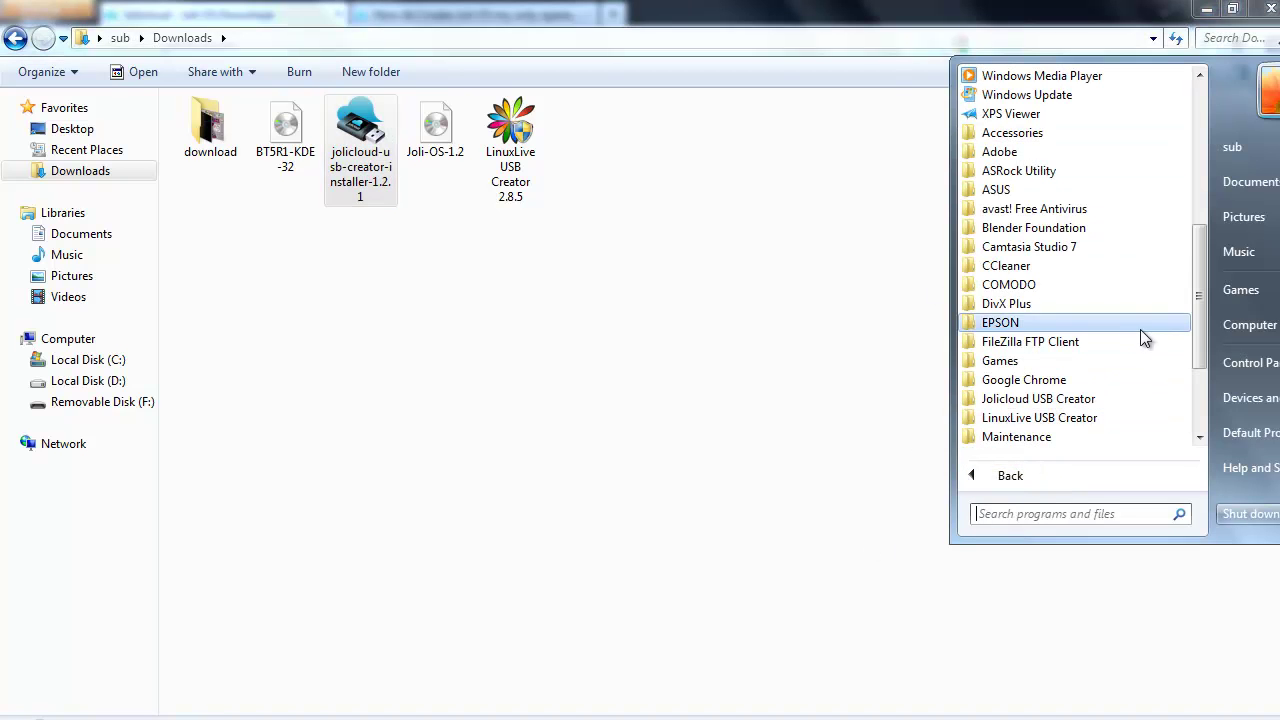
scroll(1157, 343, "down", 3)
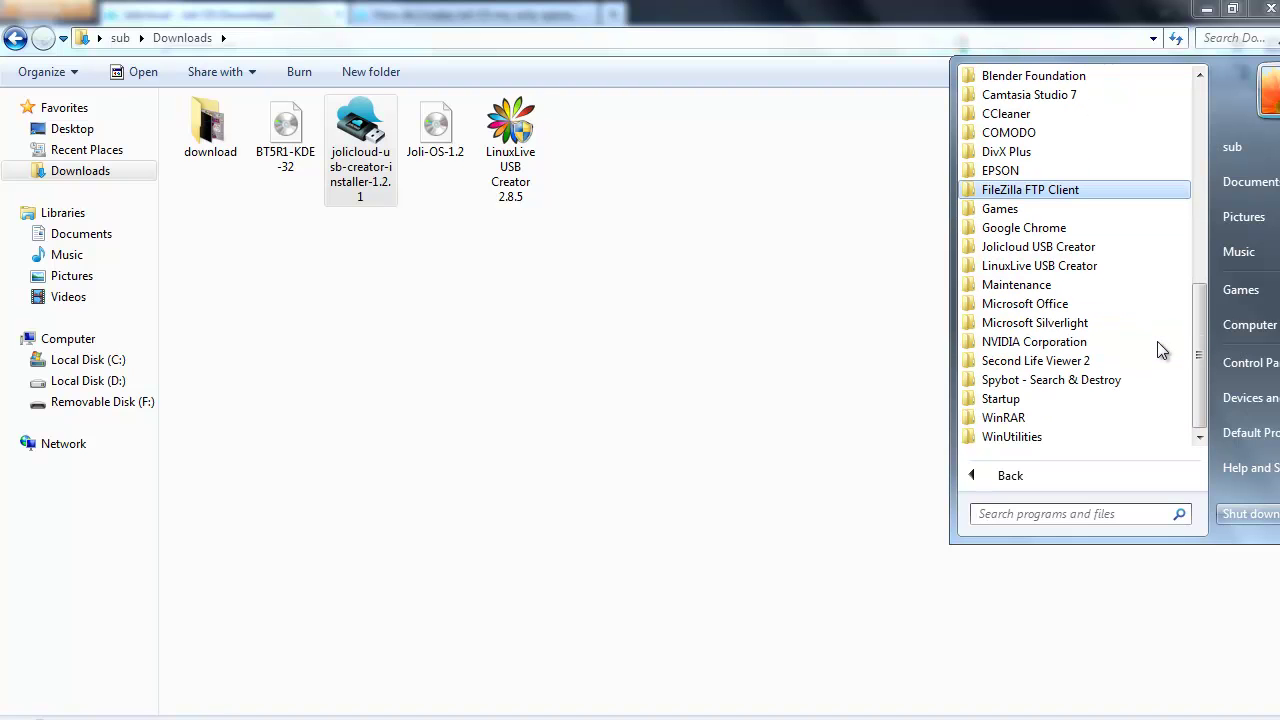
left_click(1080, 250)
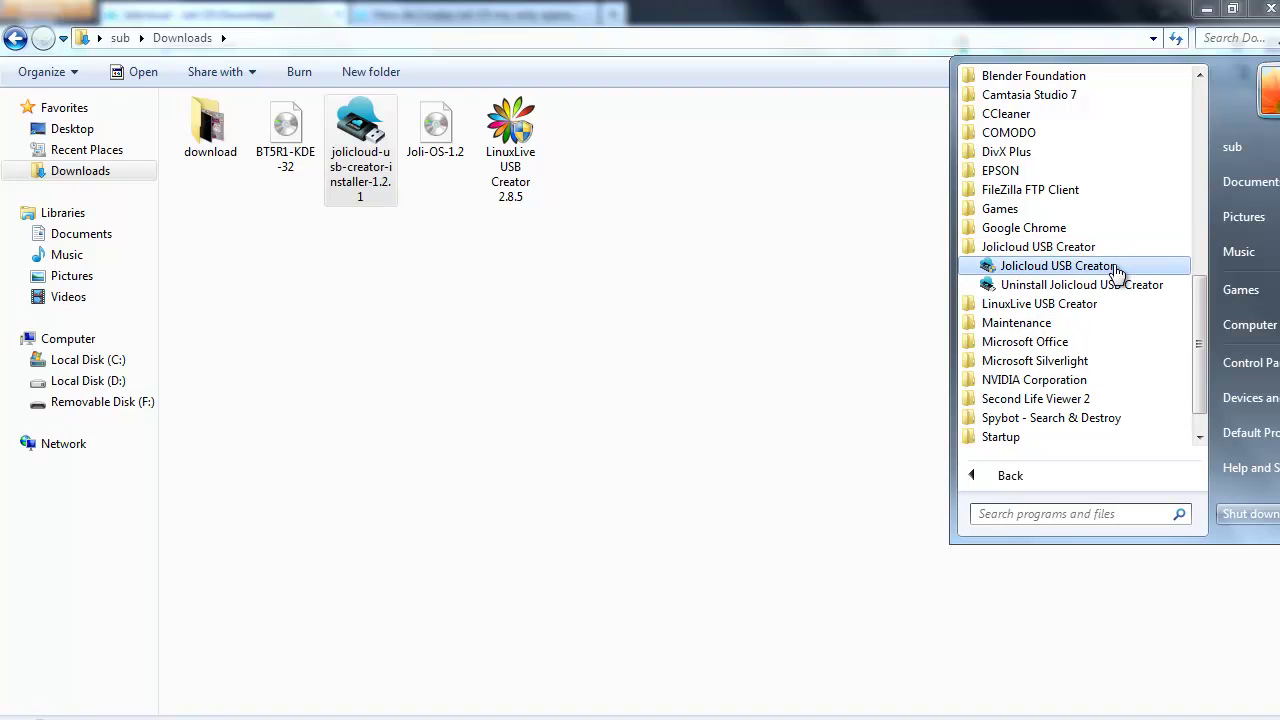
left_click(1117, 268)
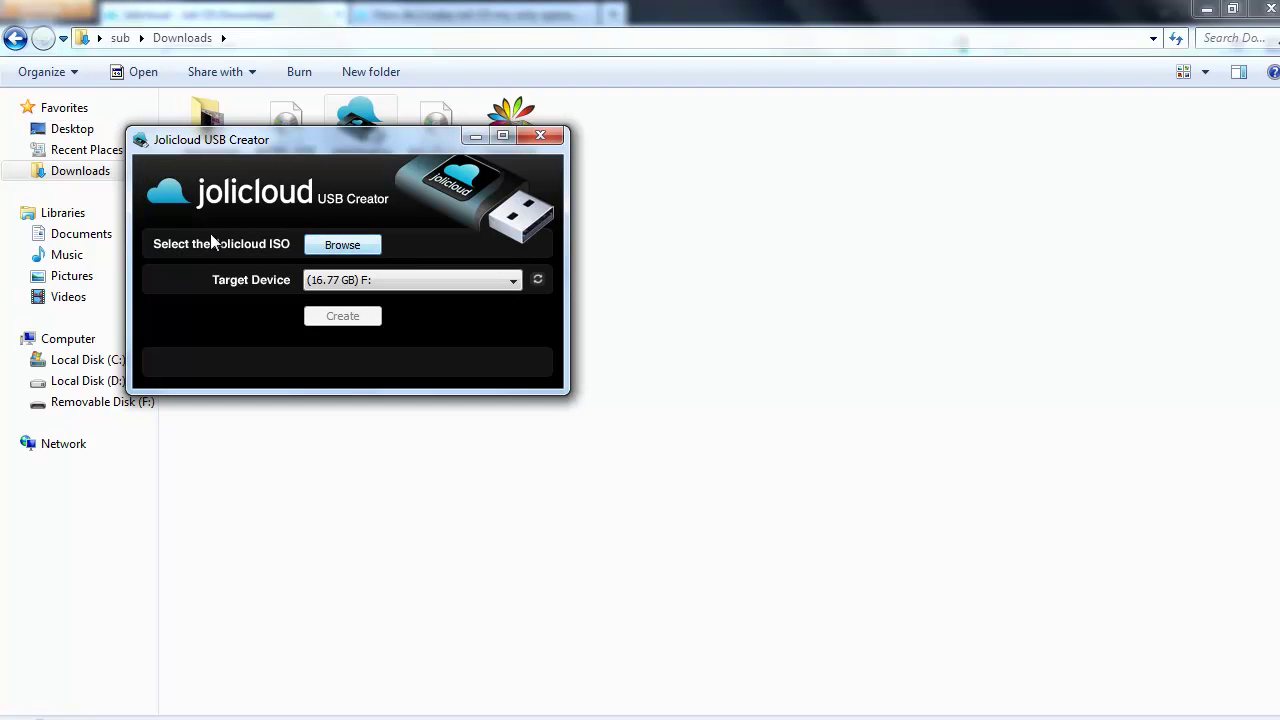
- Load the Joli-OS-1.2 ISO from the Downloads folder as the Jolicloud image
left_click(343, 246)
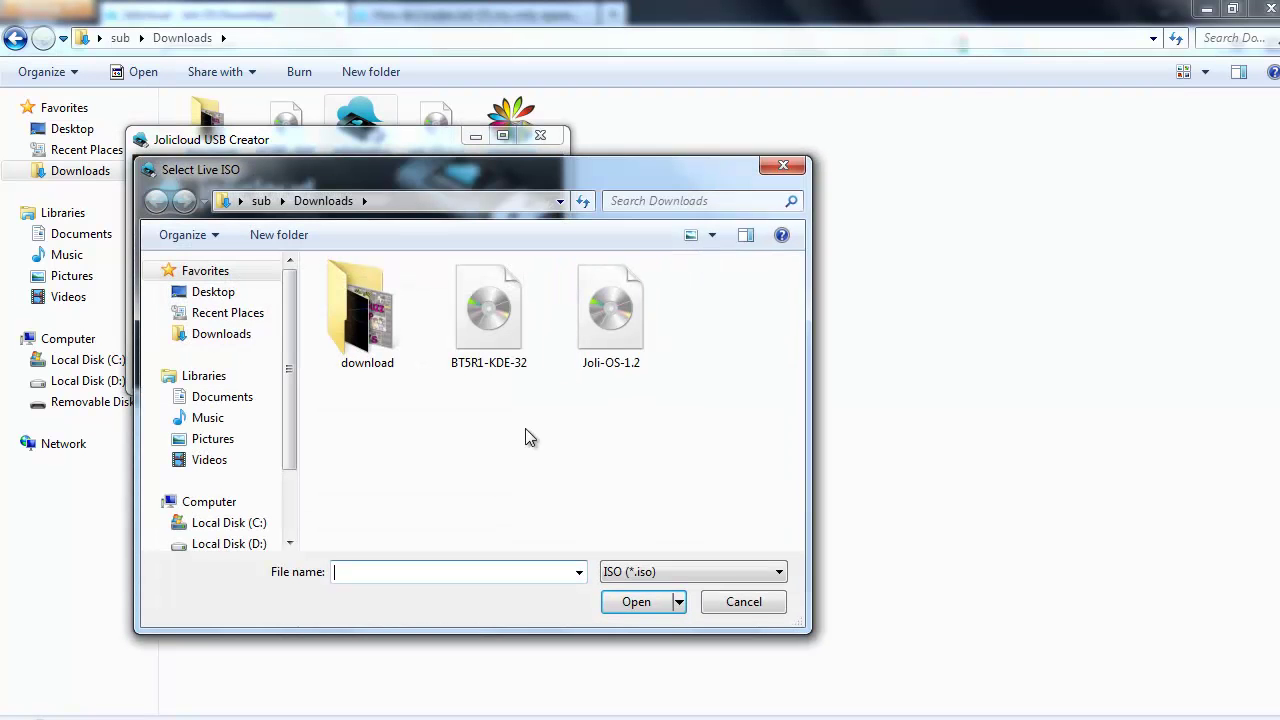
left_click(628, 362)
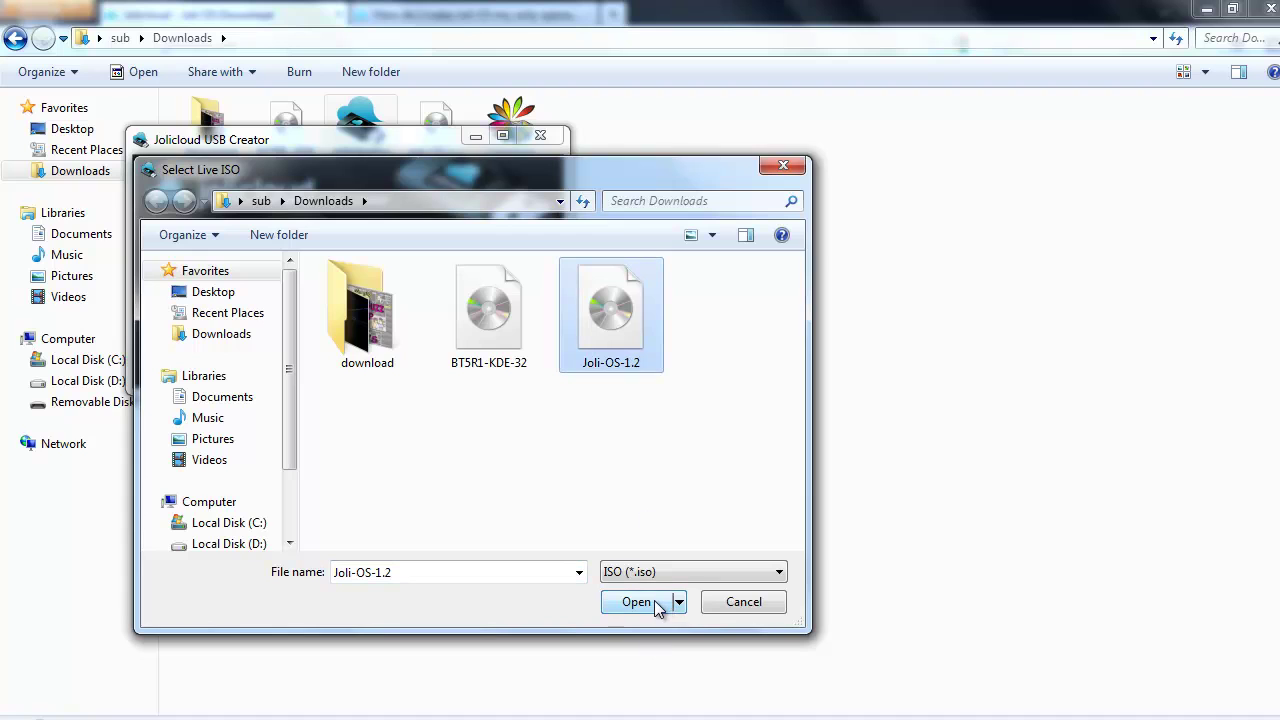
left_click(654, 600)
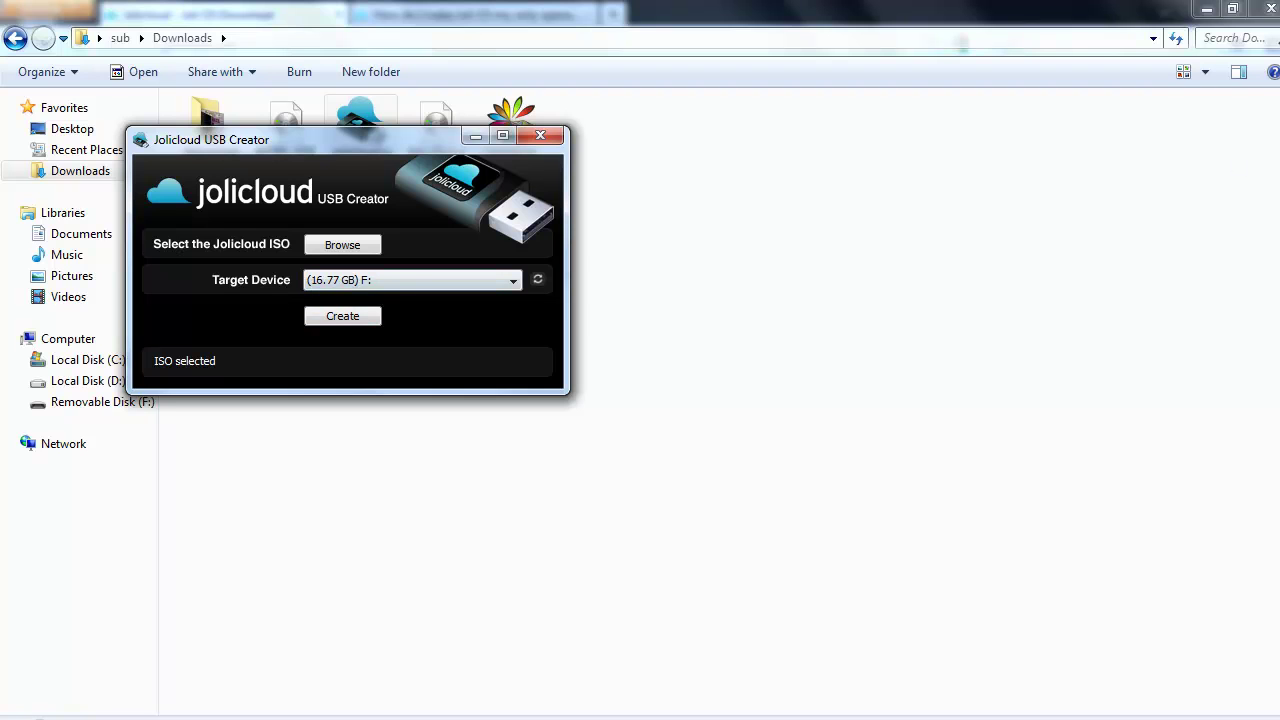
- Check the removable disk's drive letter among the computer's drives, and return to Jolicloud USB Creator
key("alt+F4")
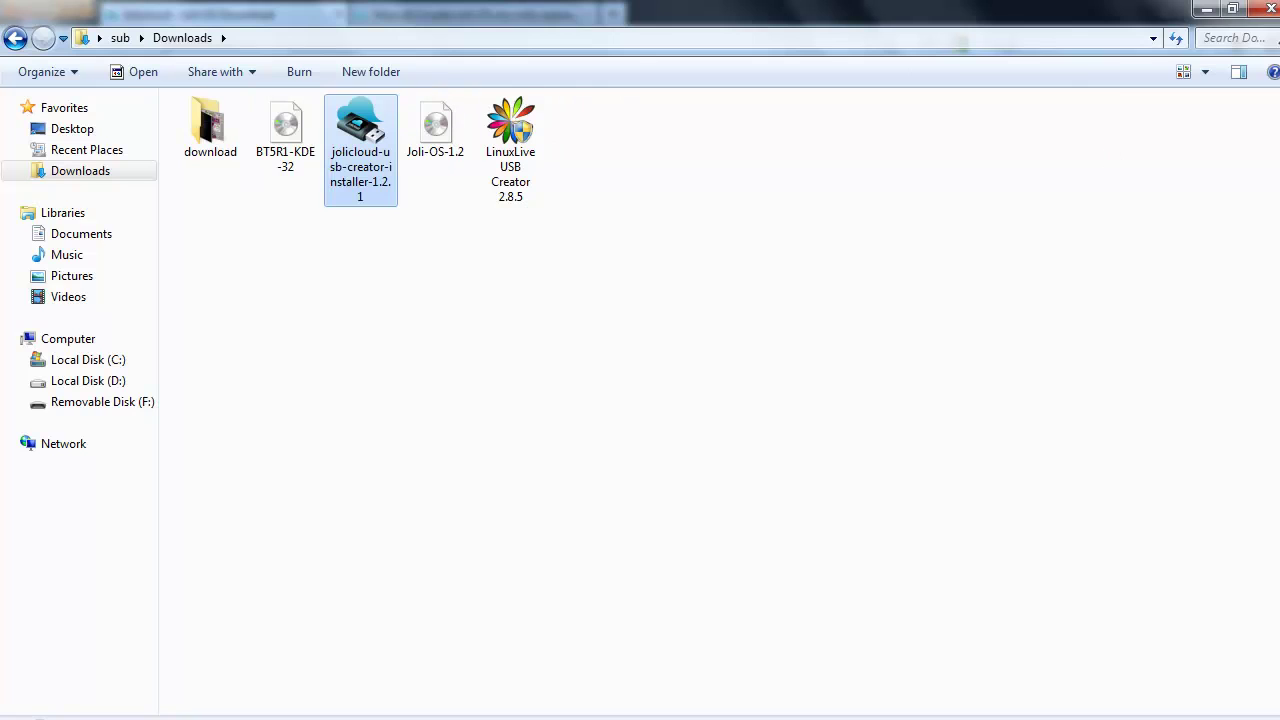
mouse_move(1279, 98)
left_click(90, 342)
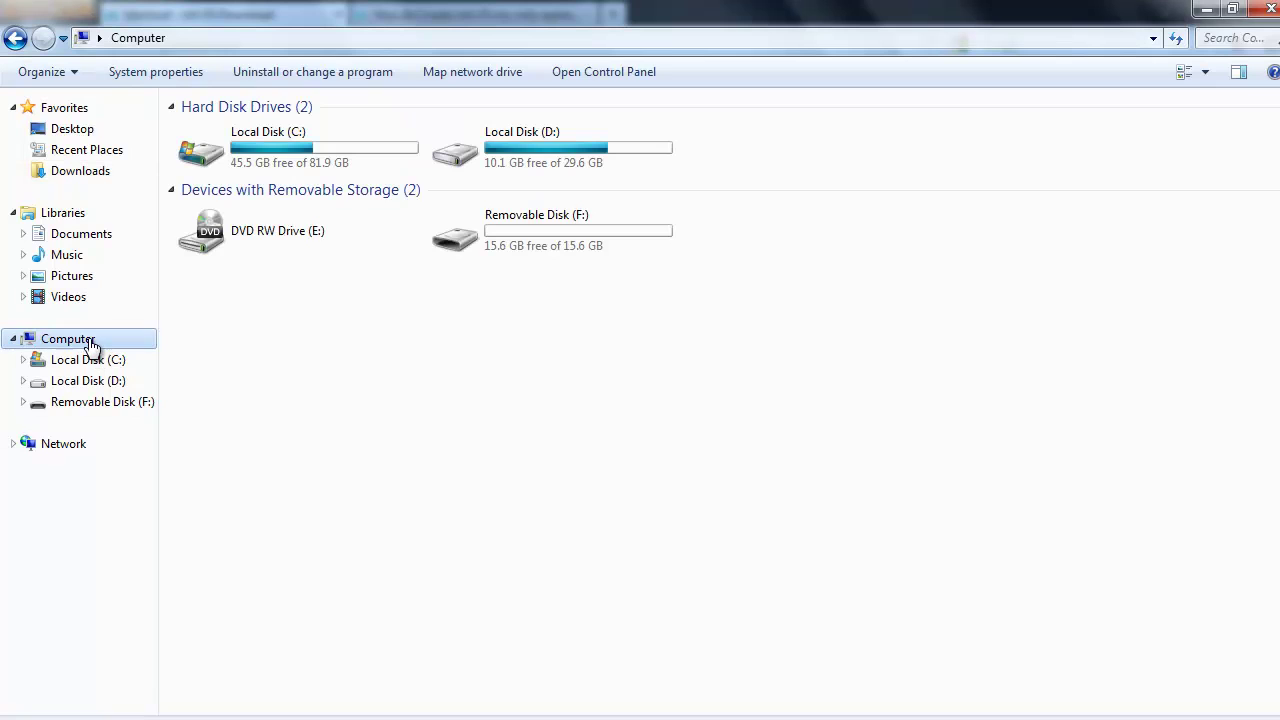
left_click(598, 246)
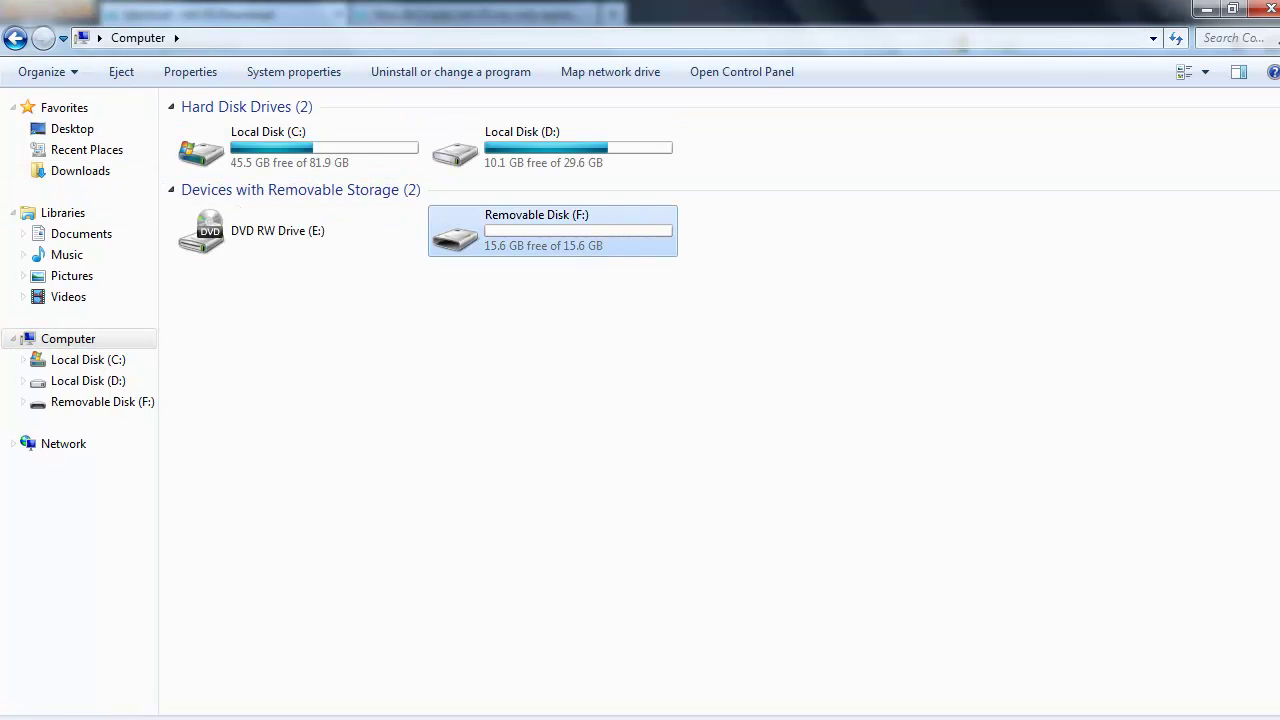
key("alt+Tab")
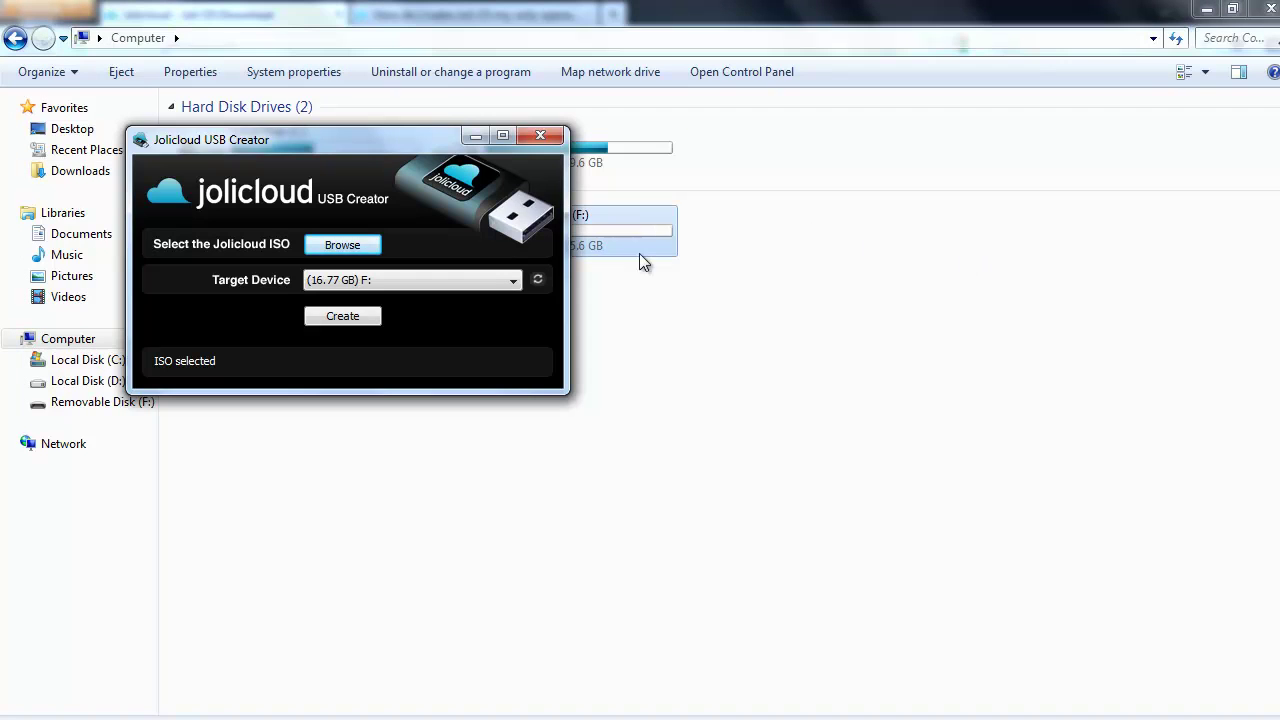
- Choose the Joli-OS-1.2 ISO again and write it to target device F:, creating the bootable USB key
left_click(345, 247)
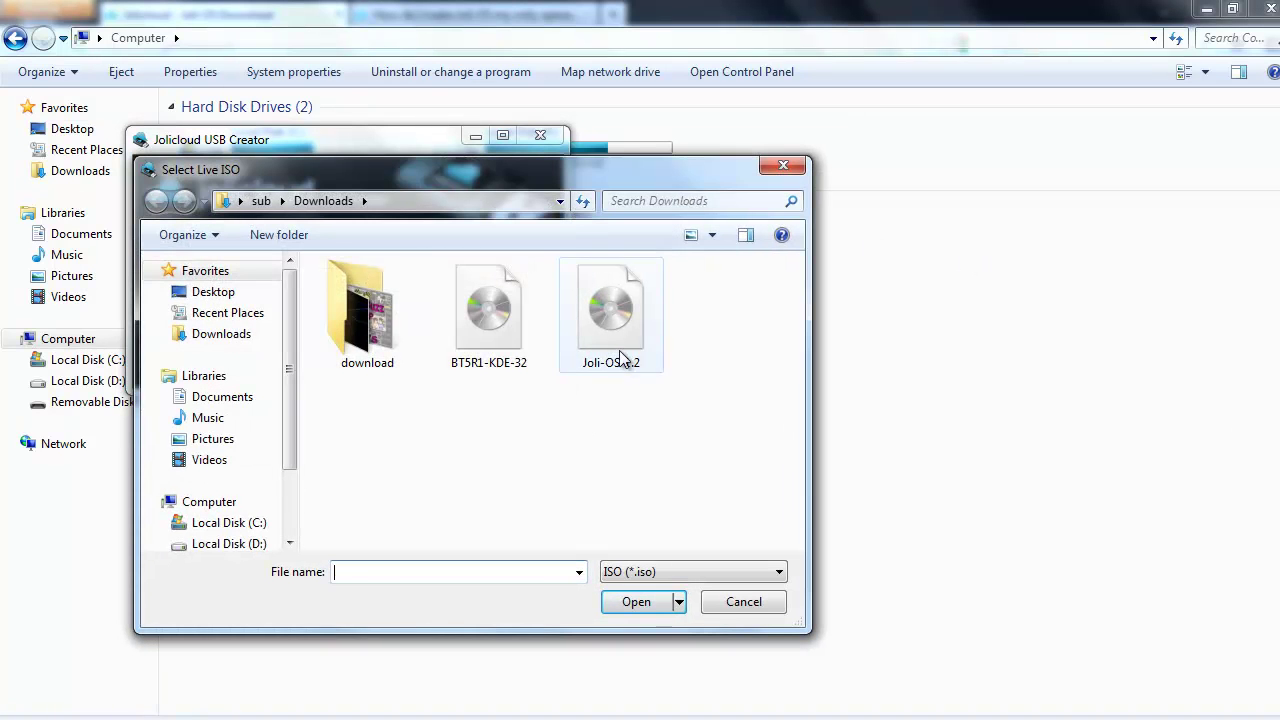
left_click(618, 355)
left_click(638, 600)
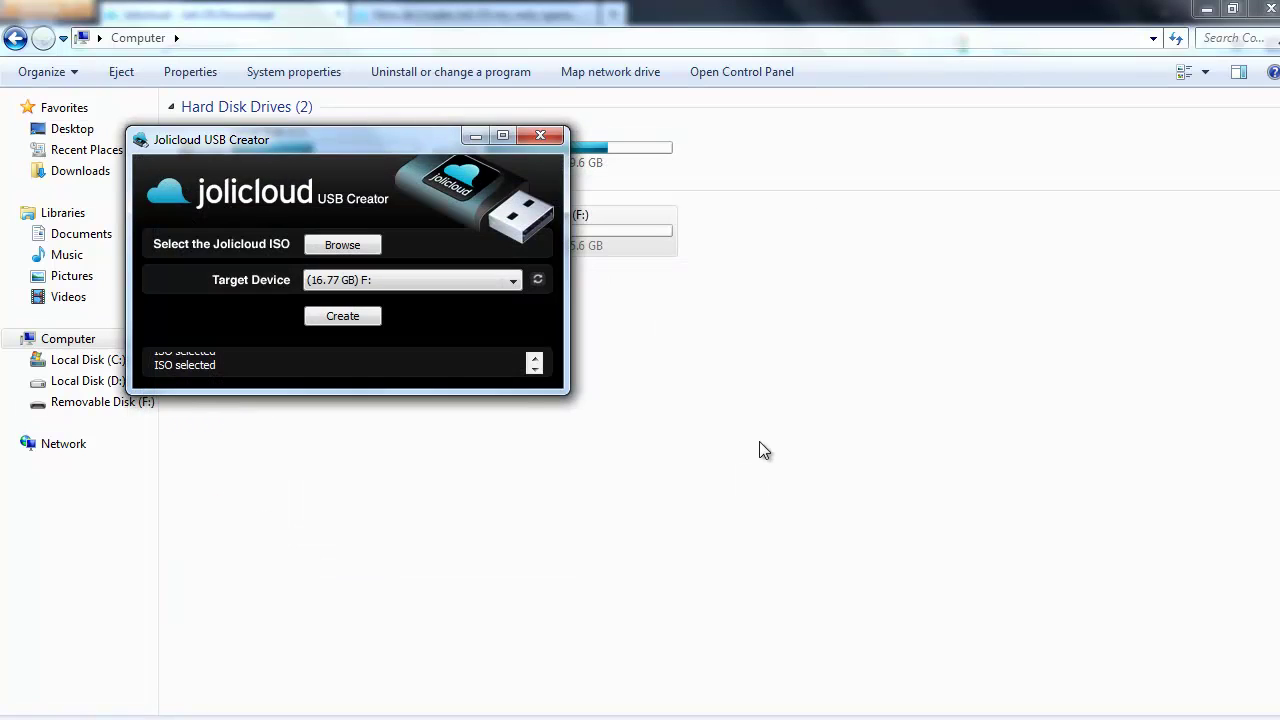
left_click(356, 320)
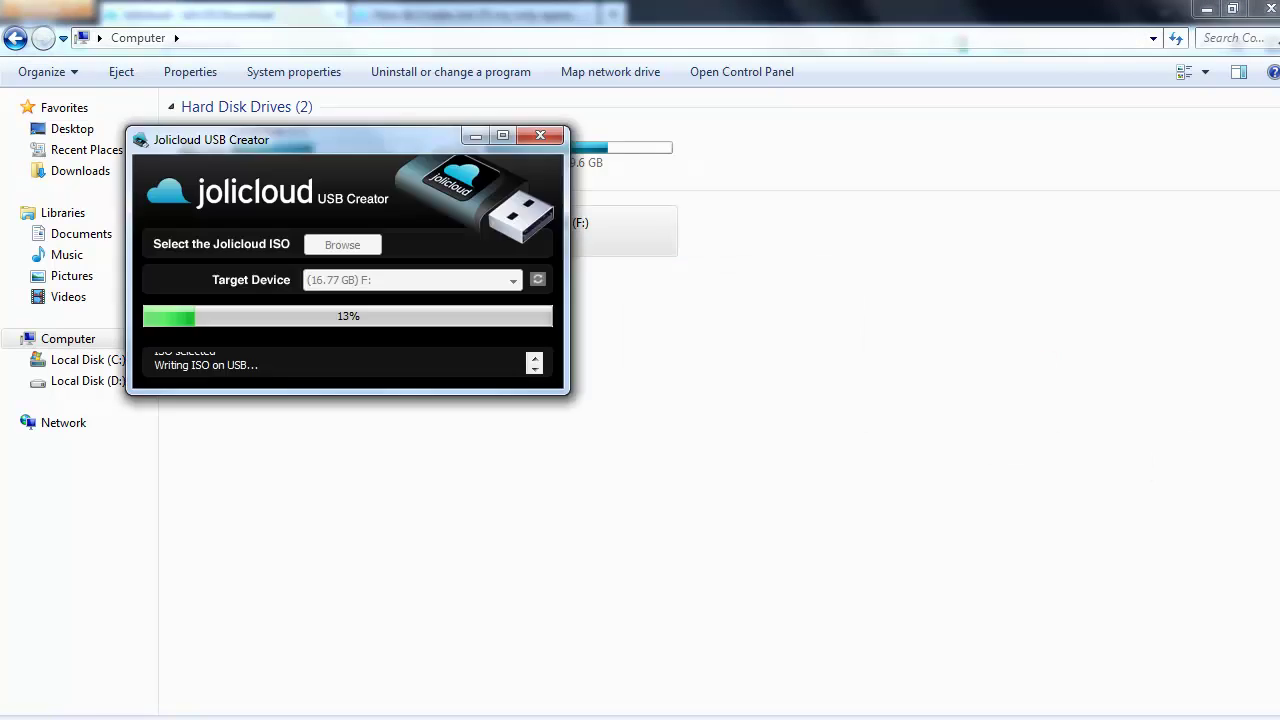
left_click(1186, 648)
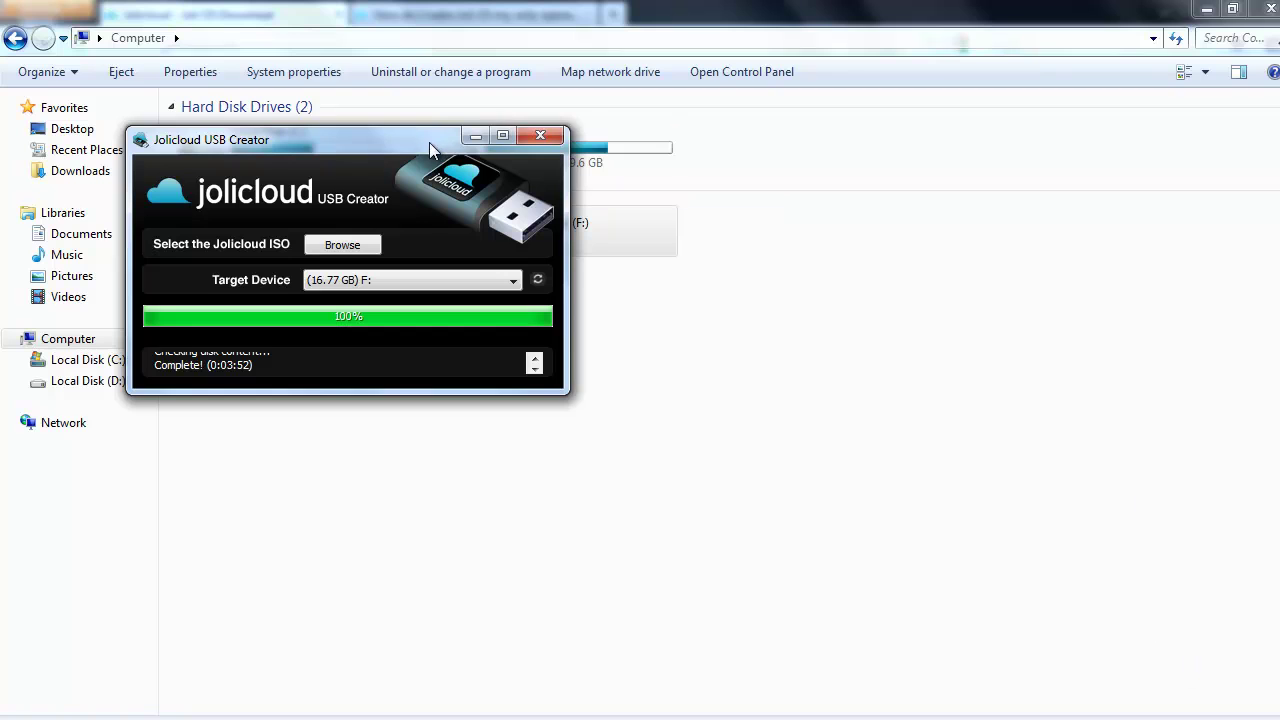
left_click_drag(429, 138, 535, 133)
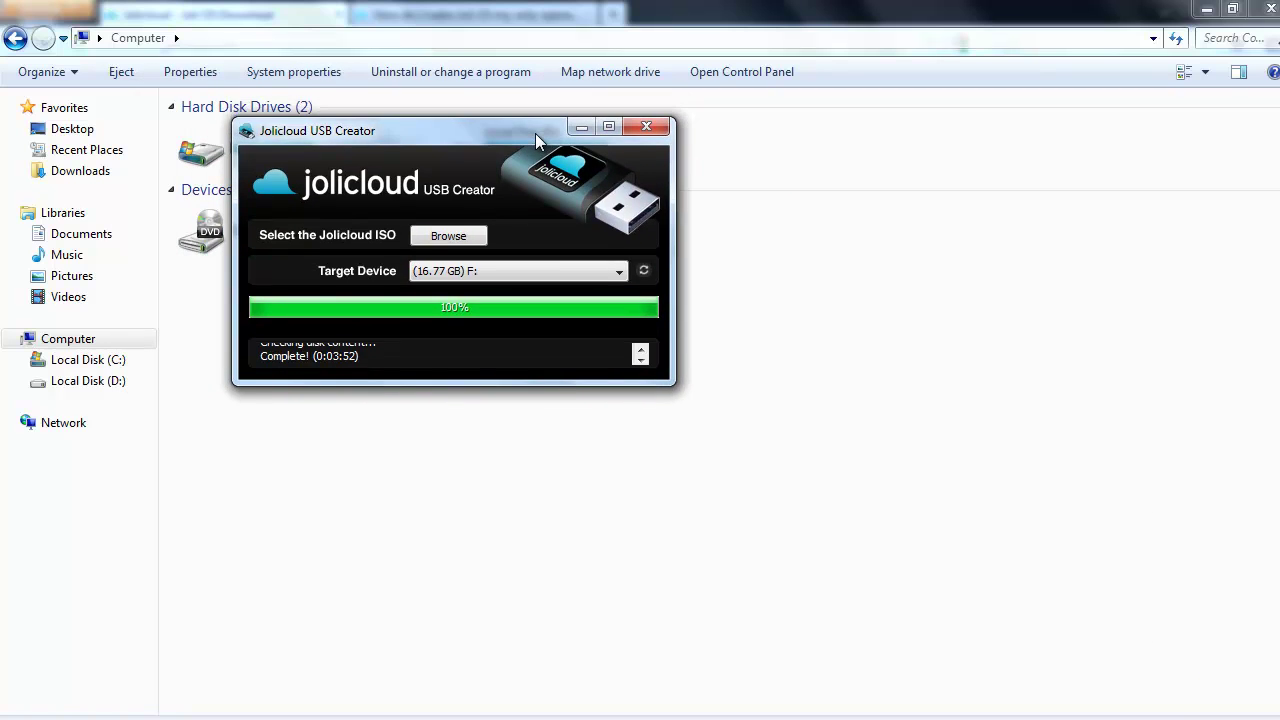